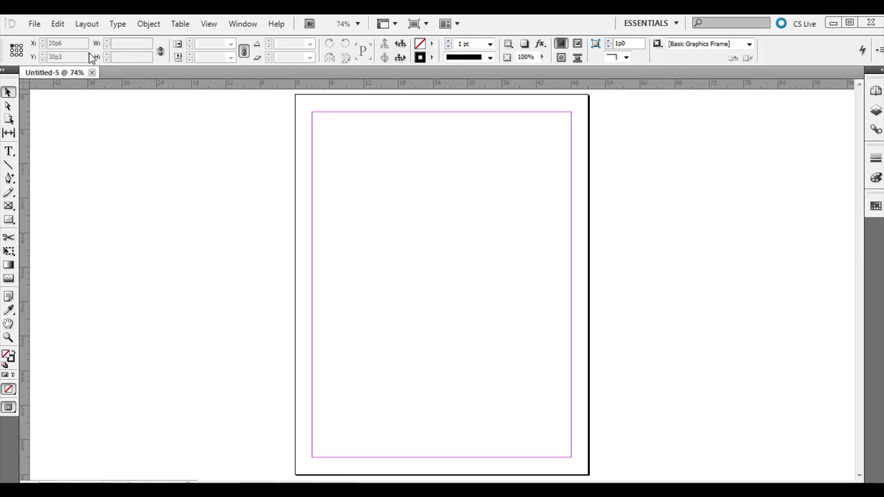
# - Place the cyclist stock photo in a frame drawn across the top of the page
pyautogui.click(34, 23)
pyautogui.click(81, 225)
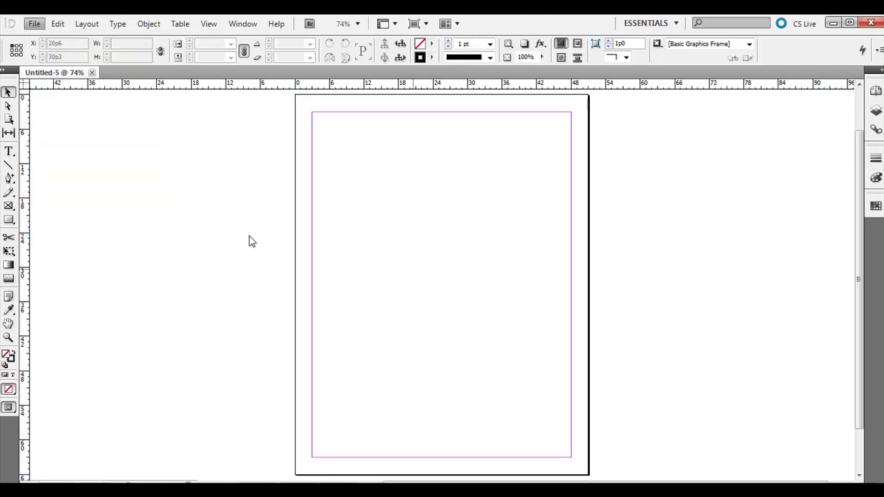
pyautogui.click(424, 158)
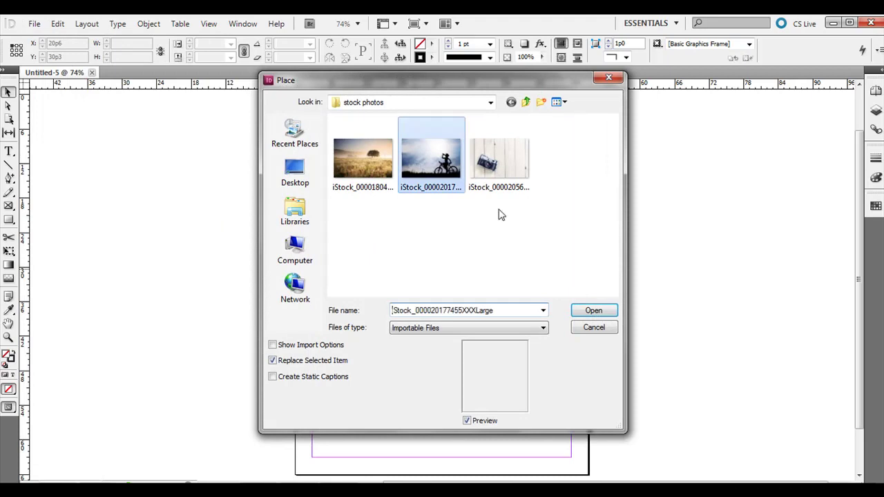
pyautogui.click(580, 311)
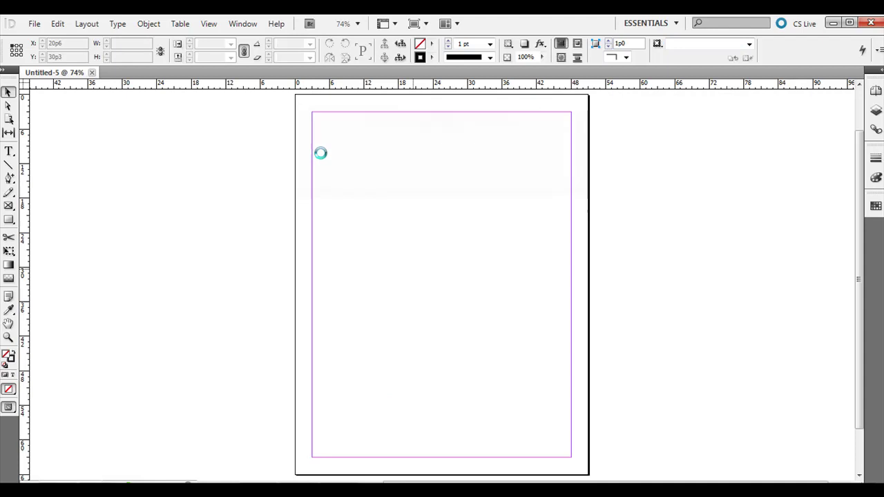
pyautogui.moveTo(320, 152); pyautogui.dragTo(552, 308)
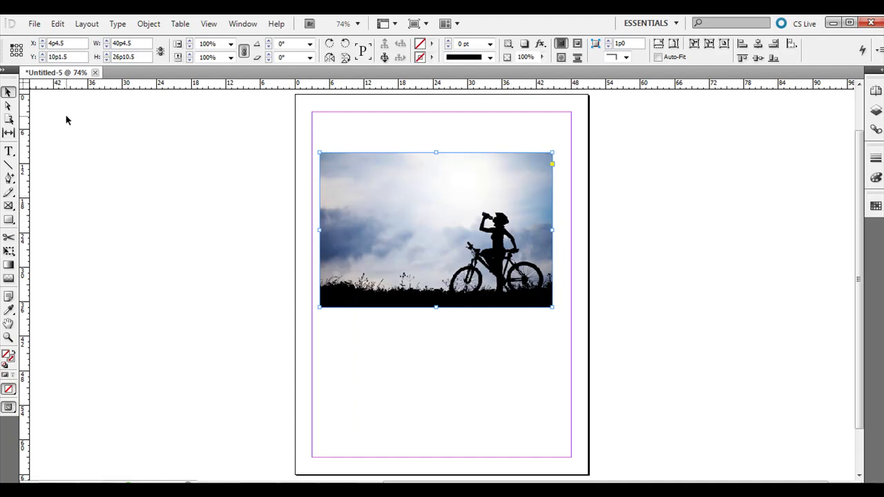
pyautogui.click(9, 219)
# - Draw an empty 30p4.5 × 24p3 rectangle on the pasteboard left of the page
pyautogui.click(9, 222)
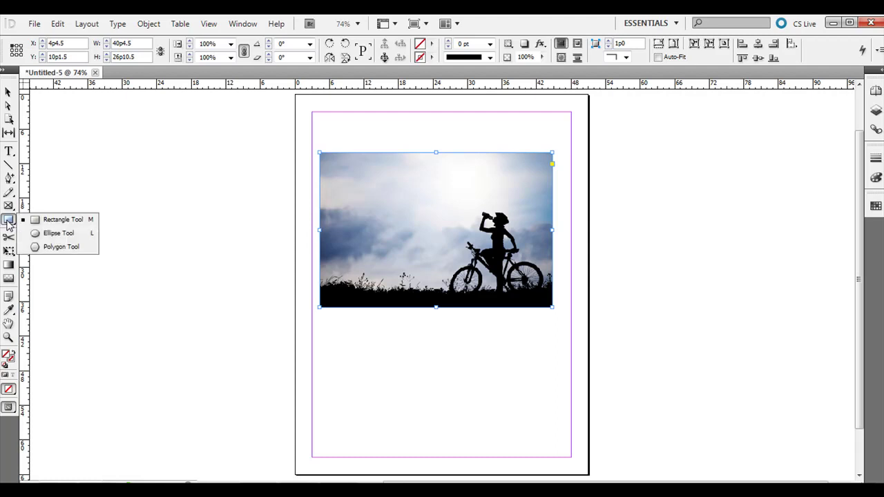
pyautogui.click(41, 219)
pyautogui.moveTo(94, 146); pyautogui.dragTo(269, 285)
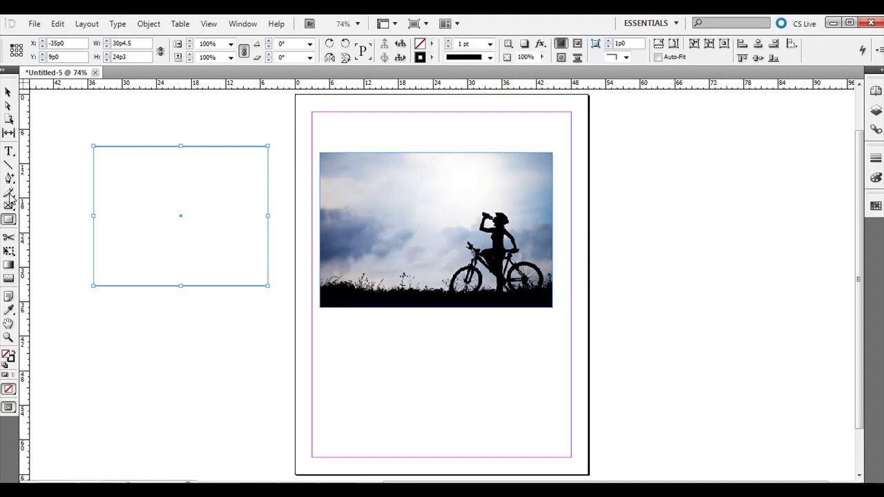
pyautogui.click(9, 310)
# - With the Eyedropper, fill the empty rectangle with a colour sampled from the photo
pyautogui.click(9, 310)
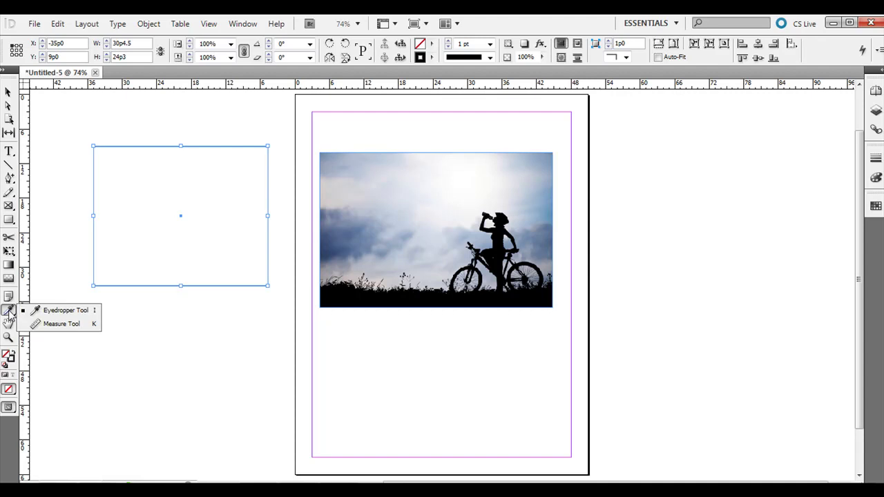
pyautogui.click(95, 312)
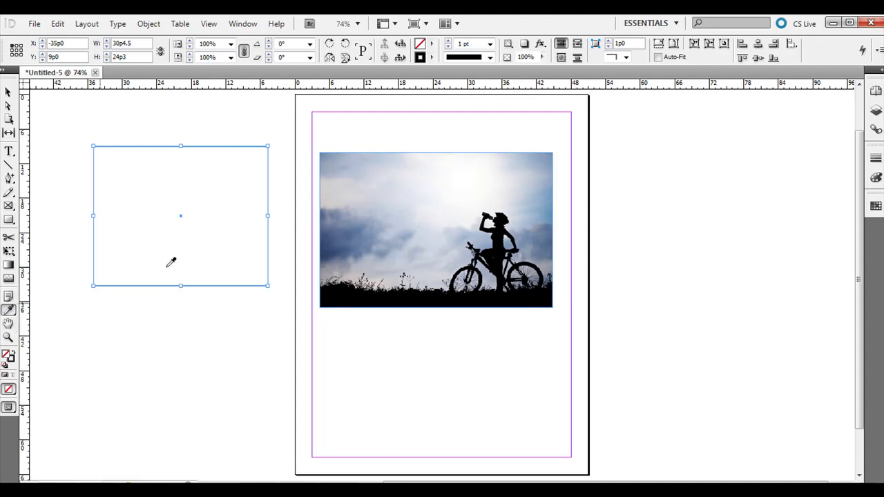
pyautogui.click(369, 173)
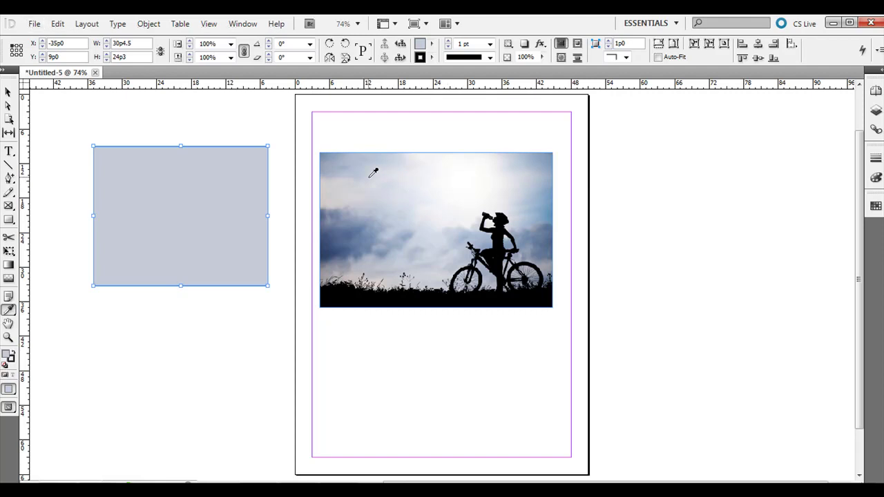
# - Try various sky and cloud tones, settling on a light blue-grey fill
pyautogui.click(416, 177)
pyautogui.click(356, 163)
pyautogui.click(349, 178)
pyautogui.click(349, 195)
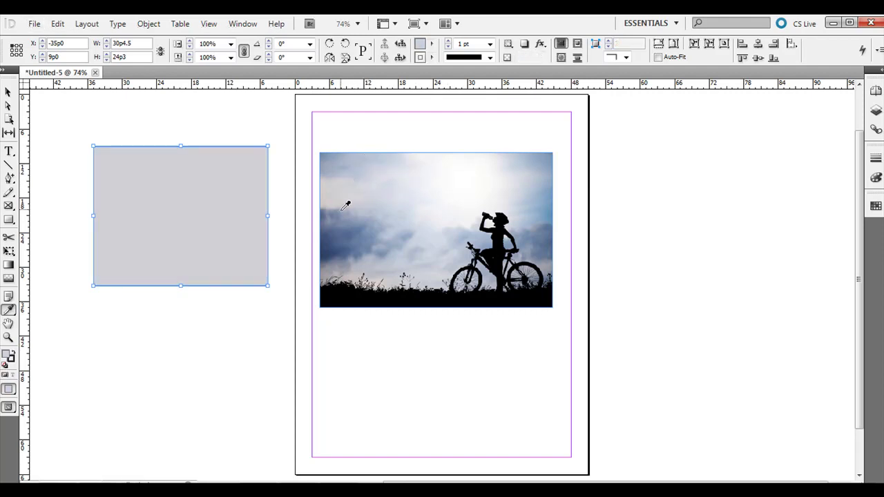
pyautogui.click(351, 220)
pyautogui.click(352, 230)
pyautogui.click(359, 231)
pyautogui.click(374, 219)
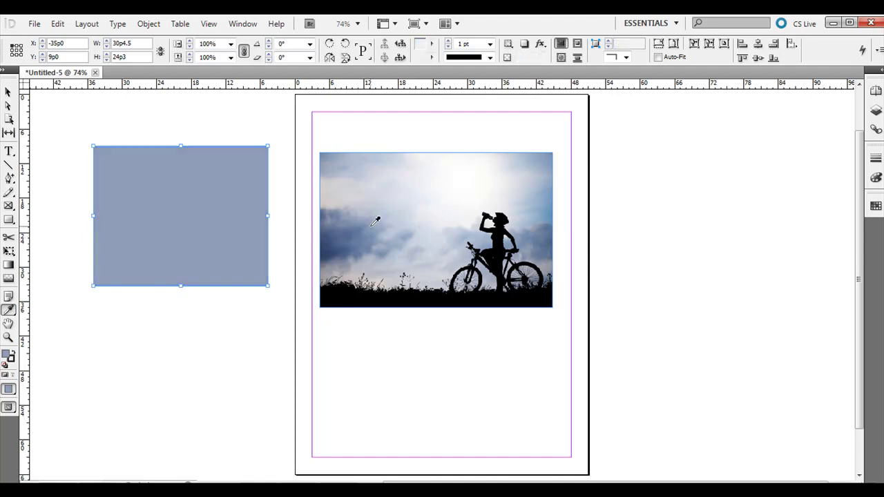
pyautogui.click(355, 215)
pyautogui.click(360, 187)
pyautogui.click(344, 220)
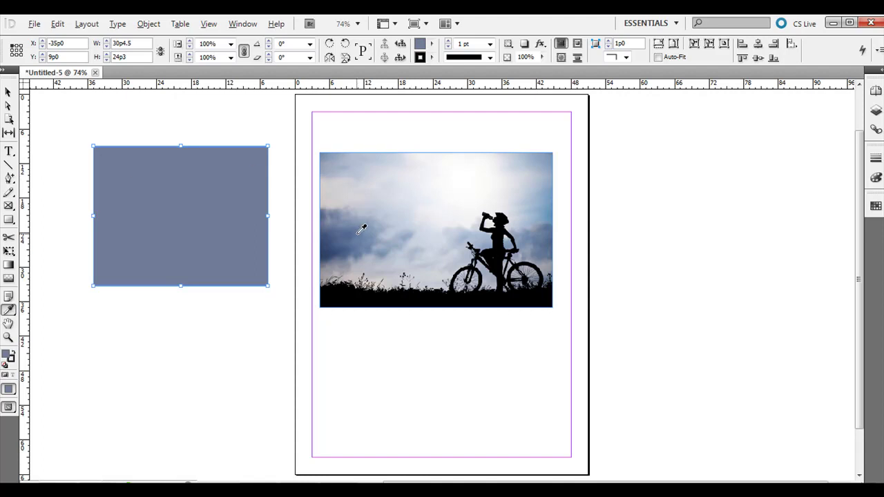
pyautogui.click(391, 228)
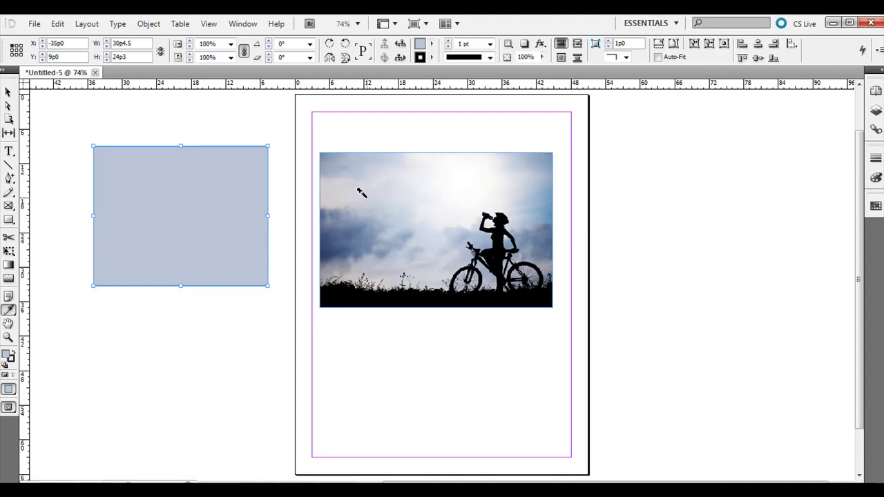
# - Delete both the cyclist photo and the blue-grey rectangle
pyautogui.click(8, 91)
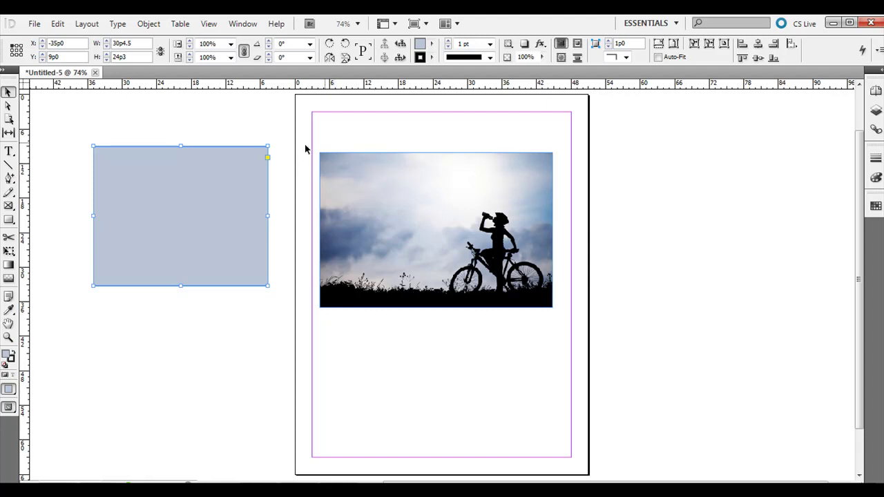
pyautogui.click(386, 197)
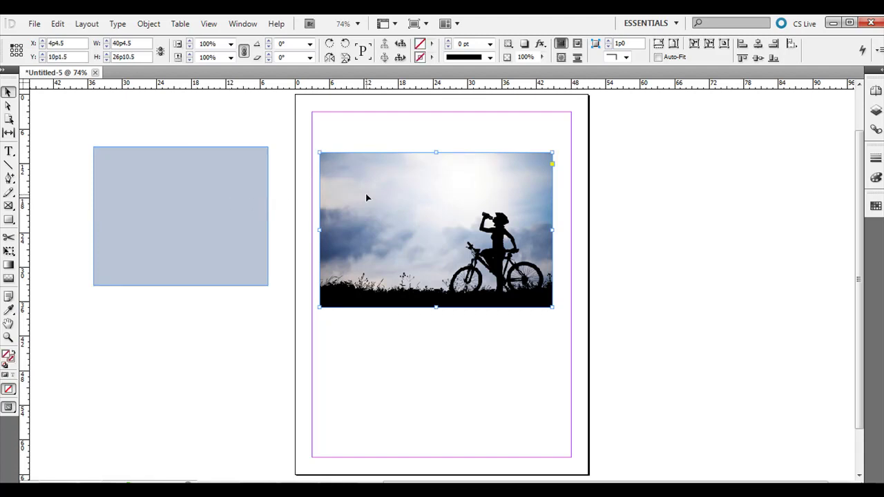
pyautogui.press('Delete')
pyautogui.click(199, 191)
pyautogui.press('Delete')
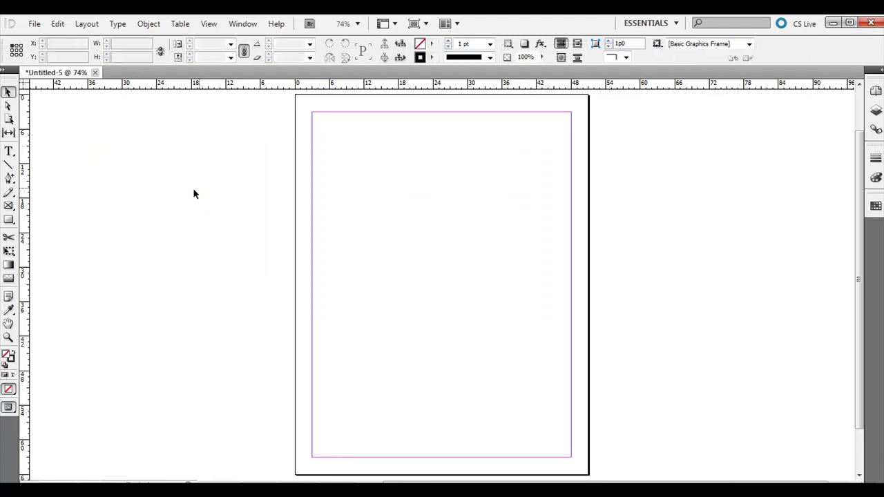
pyautogui.click(9, 220)
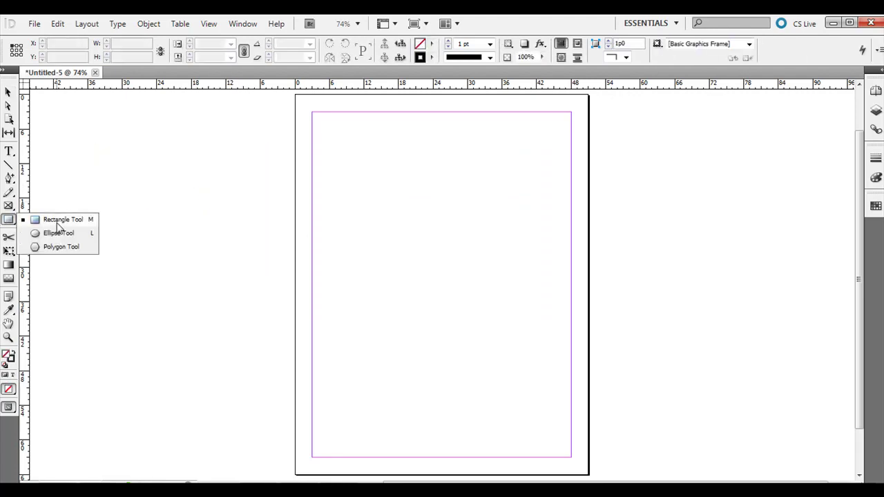
# - Draw three empty rectangles across the page edges: upper left, middle right, lower left
pyautogui.click(56, 219)
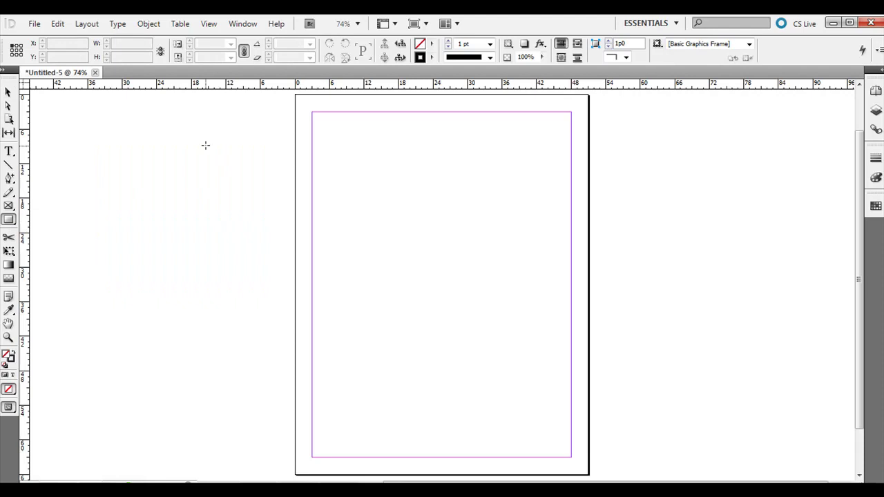
pyautogui.moveTo(205, 144); pyautogui.dragTo(374, 266)
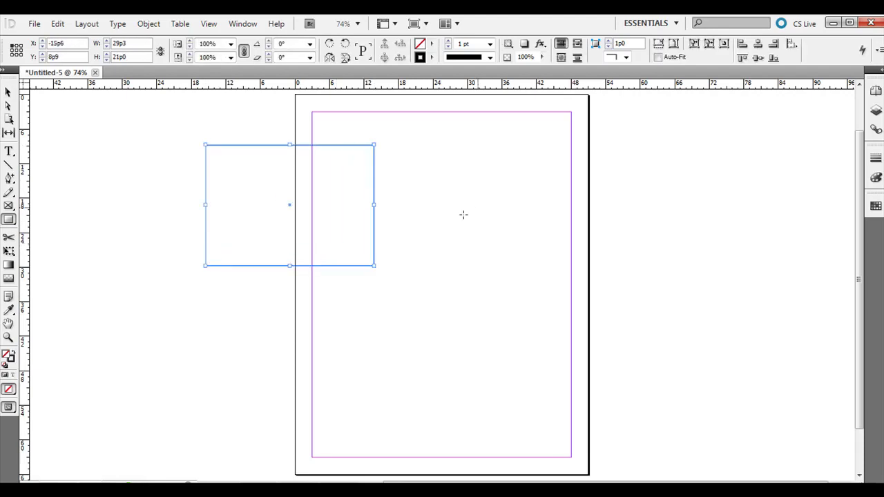
pyautogui.moveTo(459, 217)
pyautogui.mouseDown()
pyautogui.moveTo(573, 326)
pyautogui.moveTo(631, 366)
pyautogui.mouseUp()
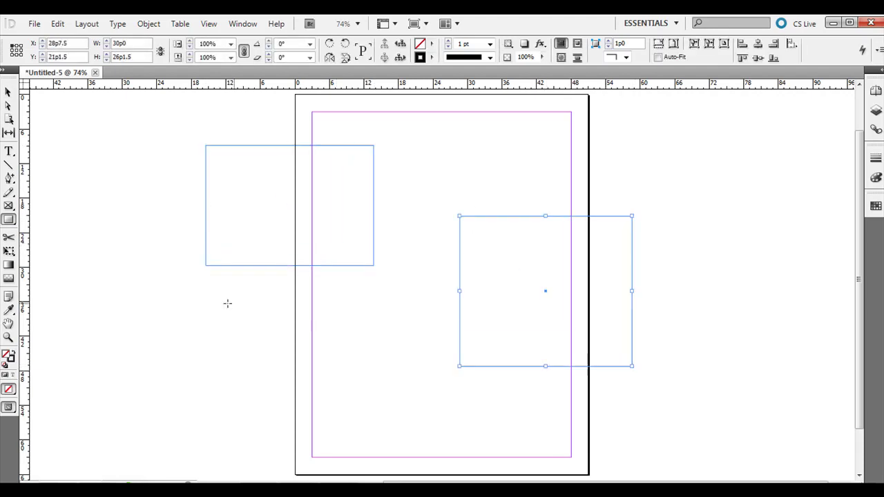
pyautogui.moveTo(223, 302); pyautogui.dragTo(396, 419)
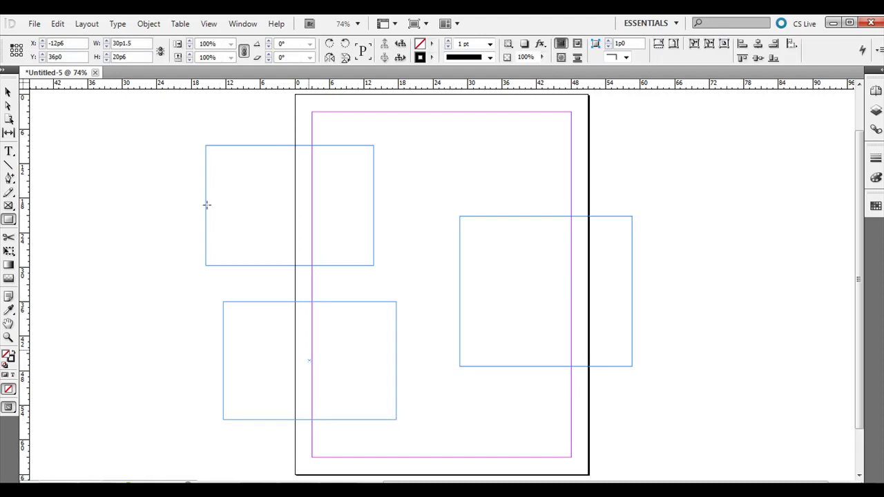
pyautogui.click(9, 92)
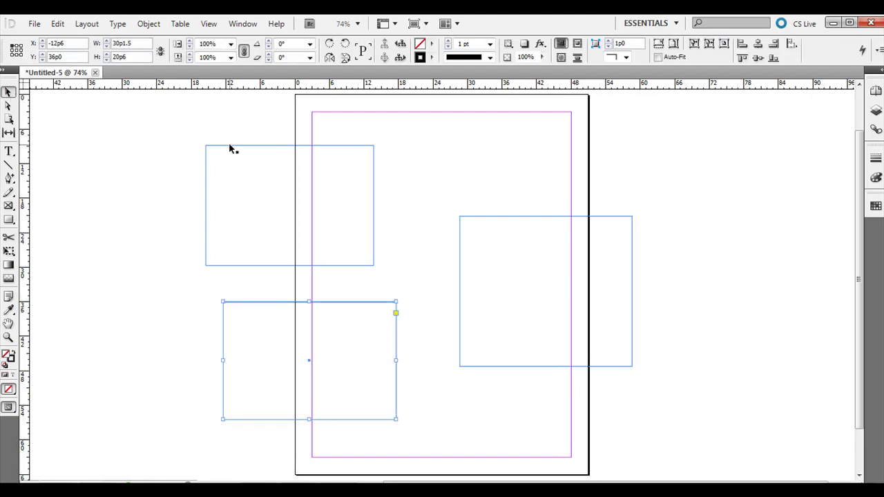
# - Give the upper-left frame a 30 pt Left Slant Hash stroke
pyautogui.click(228, 145)
pyautogui.click(489, 44)
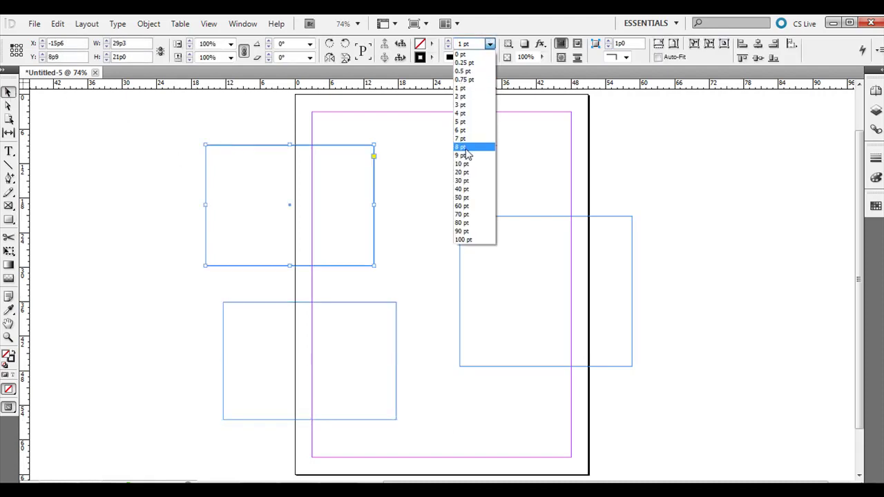
pyautogui.click(470, 164)
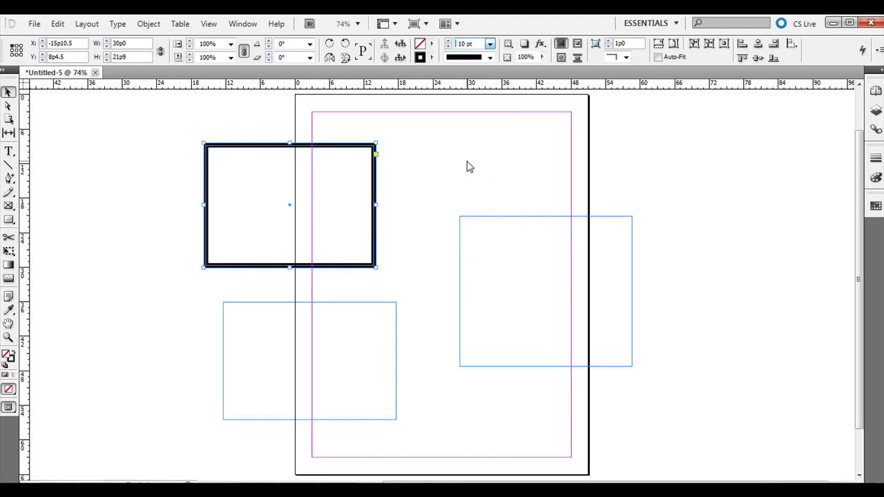
pyautogui.click(489, 57)
pyautogui.click(482, 172)
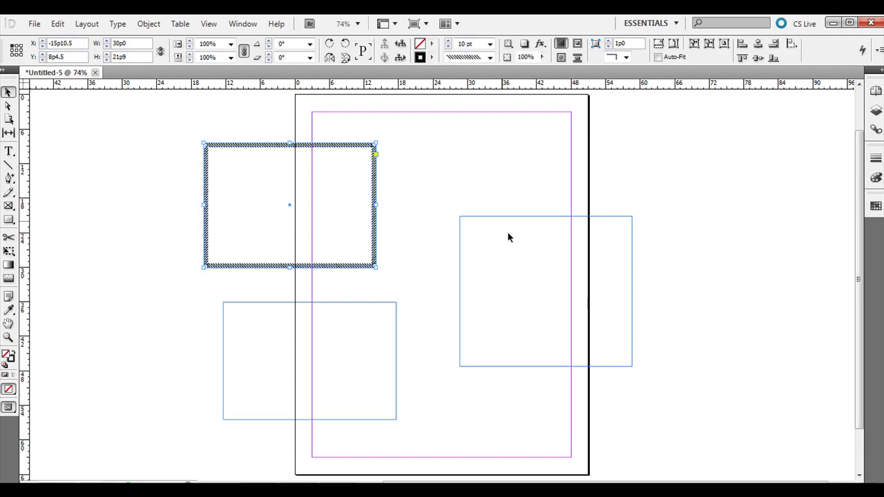
pyautogui.click(490, 44)
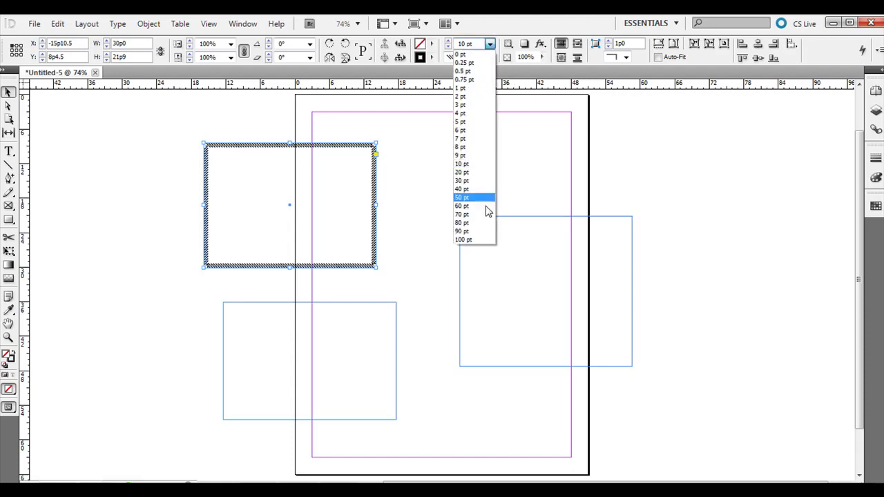
pyautogui.click(474, 180)
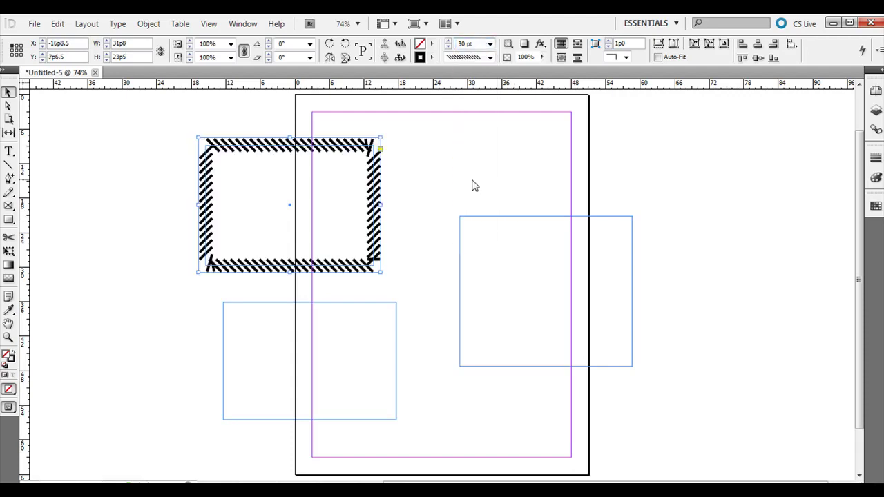
pyautogui.click(498, 215)
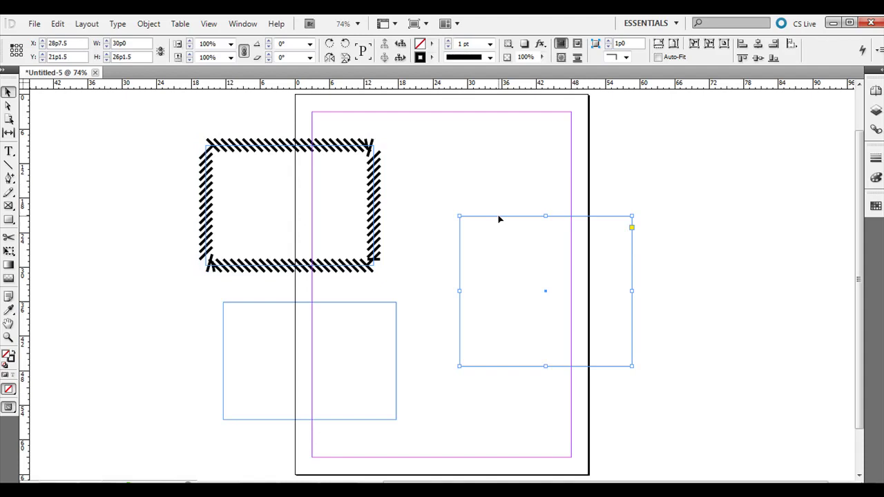
pyautogui.click(490, 46)
# - Give the right frame a 30 pt stroke and the lower frame a 30 pt green dashed stroke
pyautogui.click(472, 179)
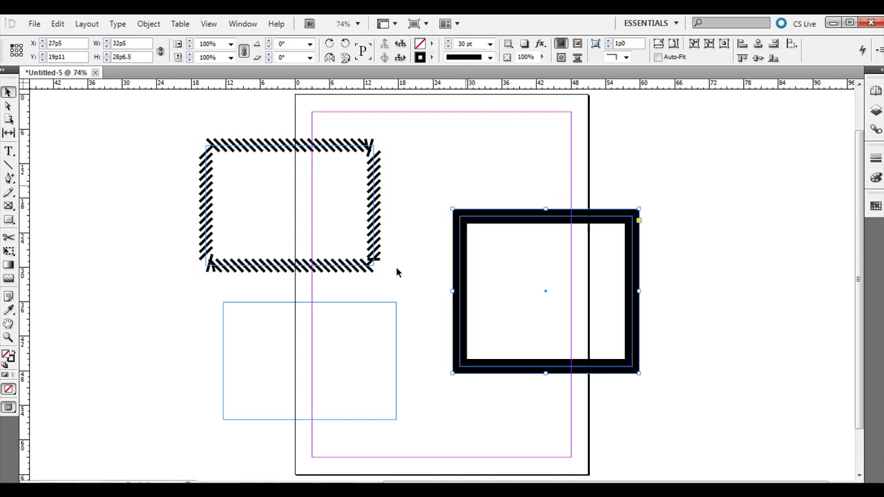
pyautogui.click(363, 302)
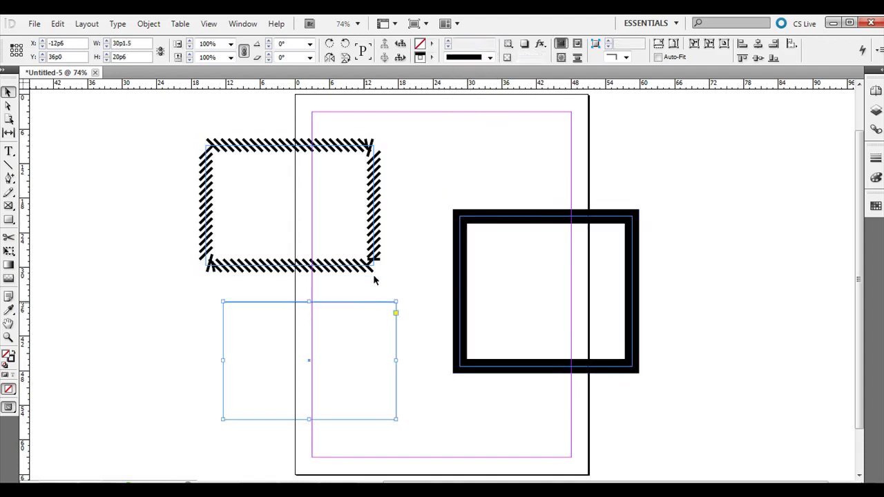
pyautogui.click(490, 59)
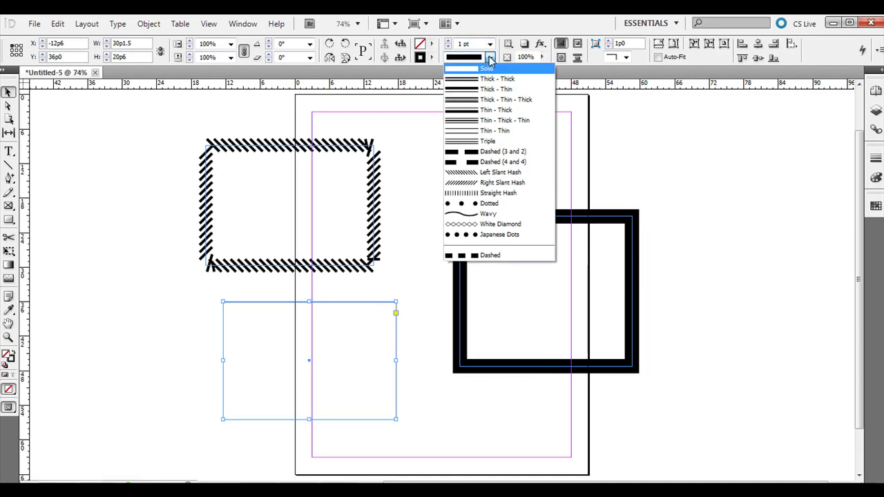
pyautogui.click(481, 158)
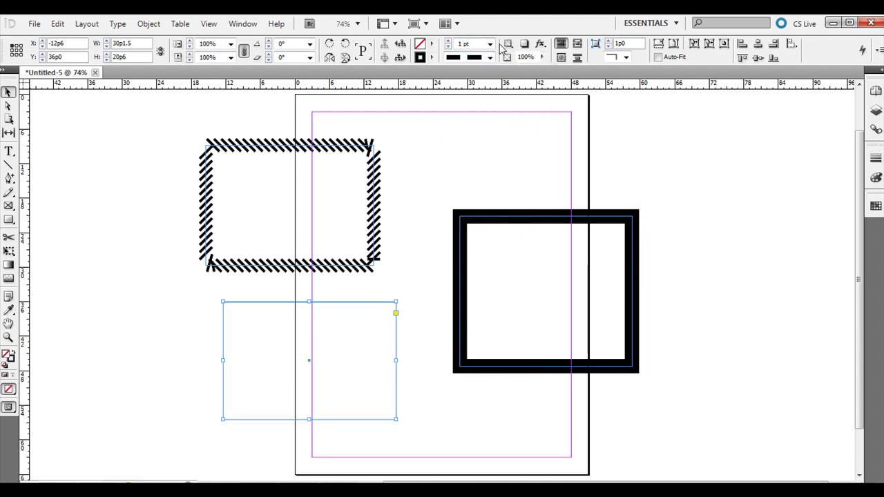
pyautogui.click(490, 44)
pyautogui.click(473, 181)
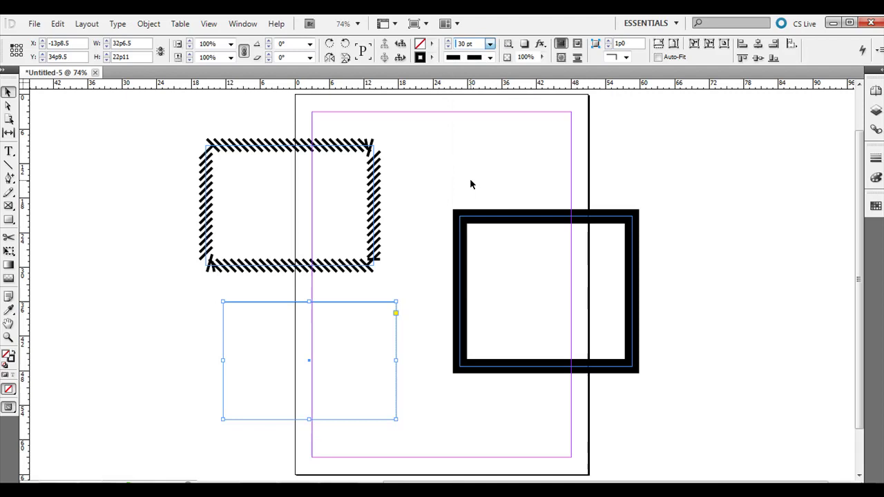
pyautogui.doubleClick(15, 363)
pyautogui.click(331, 213)
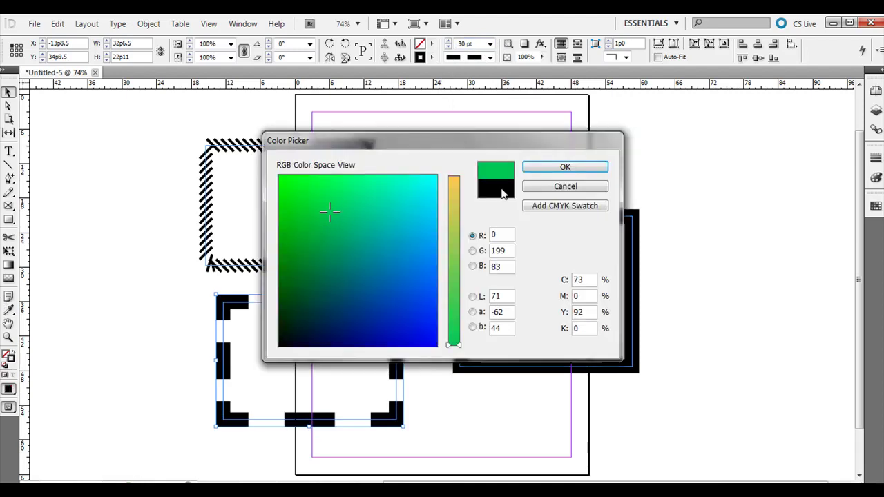
pyautogui.click(537, 169)
# - Recolour the square frame's stroke cyan
pyautogui.click(530, 210)
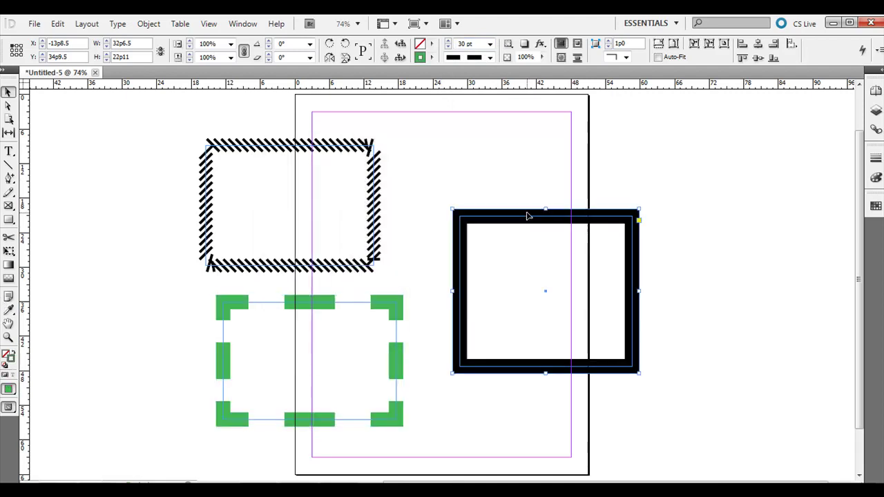
pyautogui.doubleClick(11, 364)
pyautogui.click(409, 223)
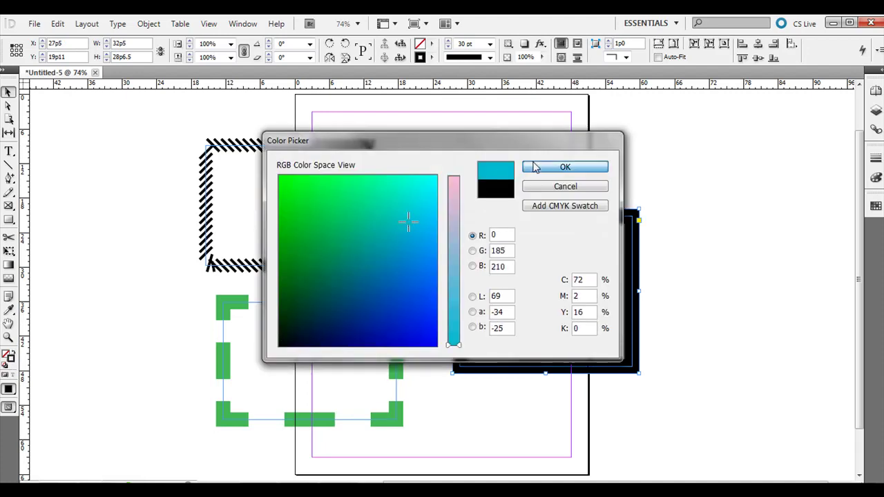
pyautogui.press('Return')
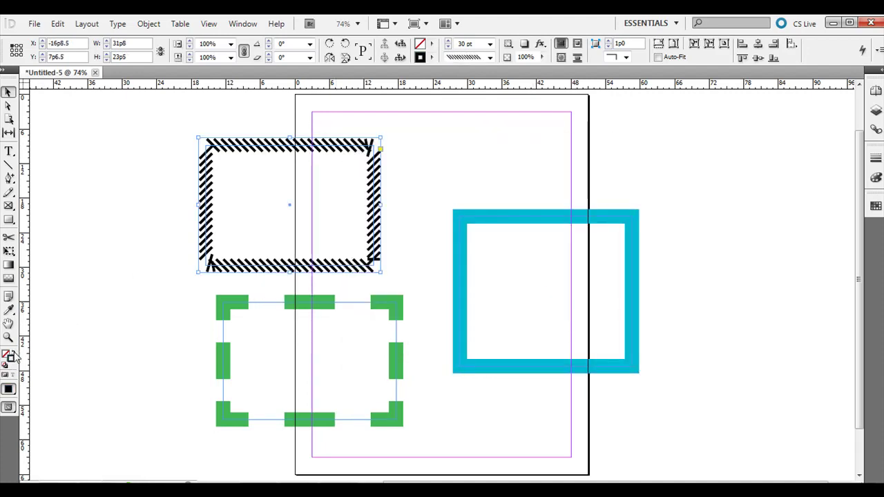
# - Recolour the hatched frame's stroke orange in the Color Picker
pyautogui.doubleClick(10, 360)
pyautogui.click(308, 200)
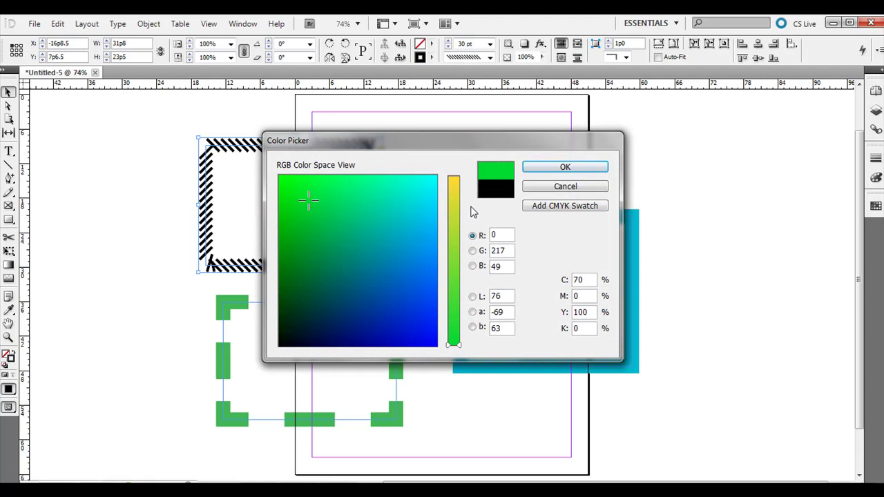
pyautogui.moveTo(454, 207); pyautogui.dragTo(453, 188)
pyautogui.moveTo(339, 207)
pyautogui.mouseDown()
pyautogui.moveTo(277, 207)
pyautogui.moveTo(278, 259)
pyautogui.mouseUp()
pyautogui.click(536, 167)
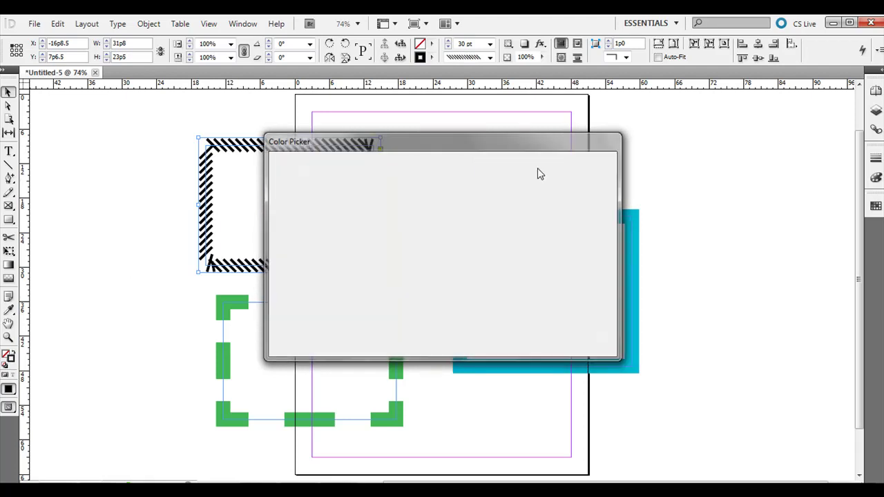
pyautogui.click(138, 206)
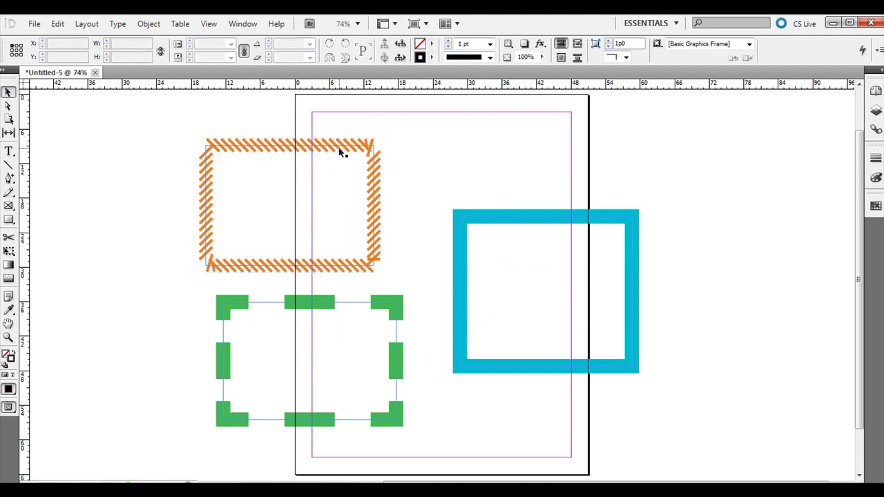
pyautogui.click(241, 146)
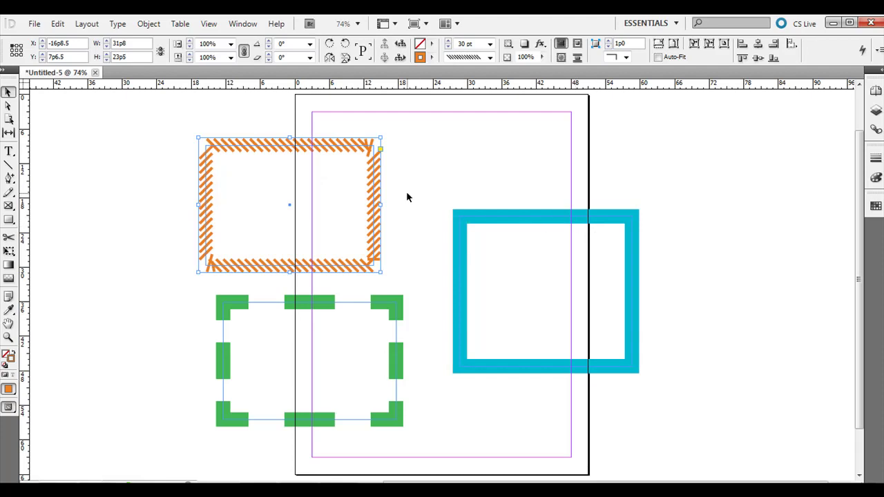
pyautogui.moveTo(10, 312); pyautogui.dragTo(46, 313)
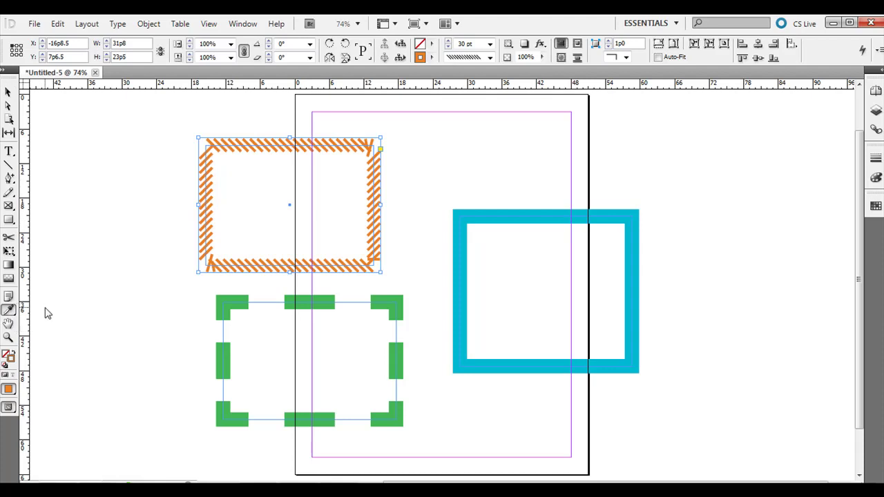
pyautogui.click(497, 209)
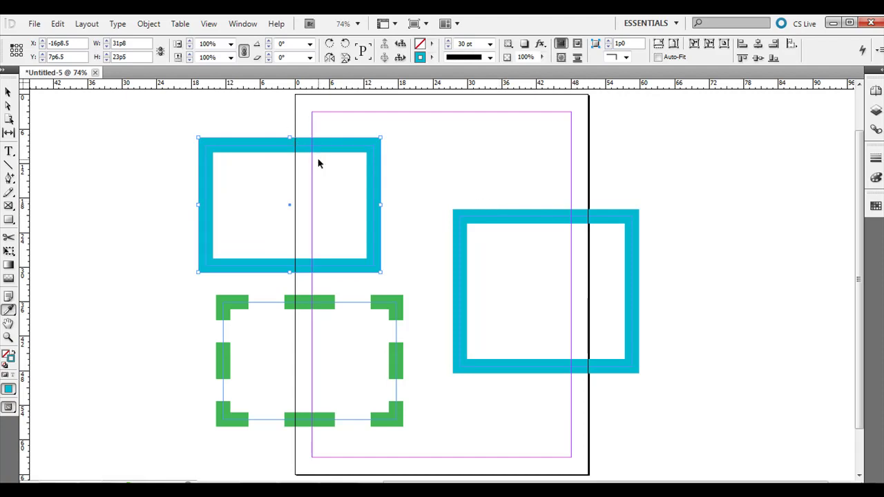
pyautogui.hotkey('ctrl', 'z')
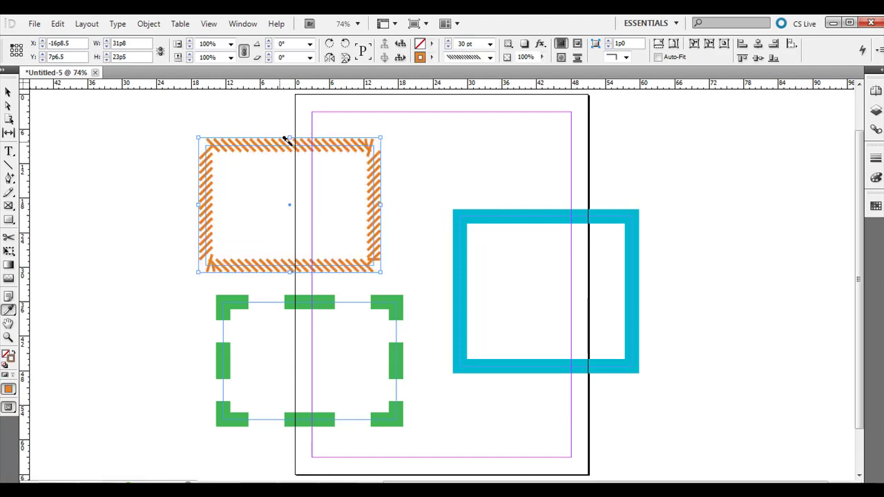
pyautogui.click(8, 91)
pyautogui.click(60, 292)
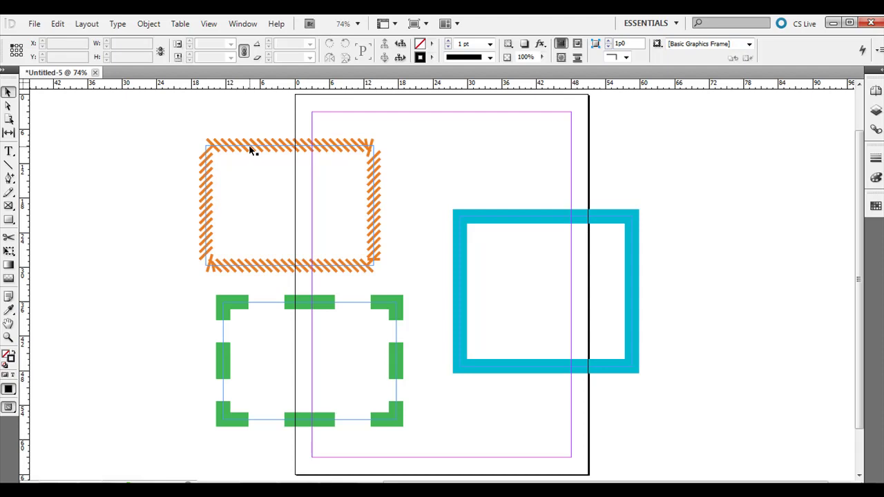
pyautogui.click(223, 147)
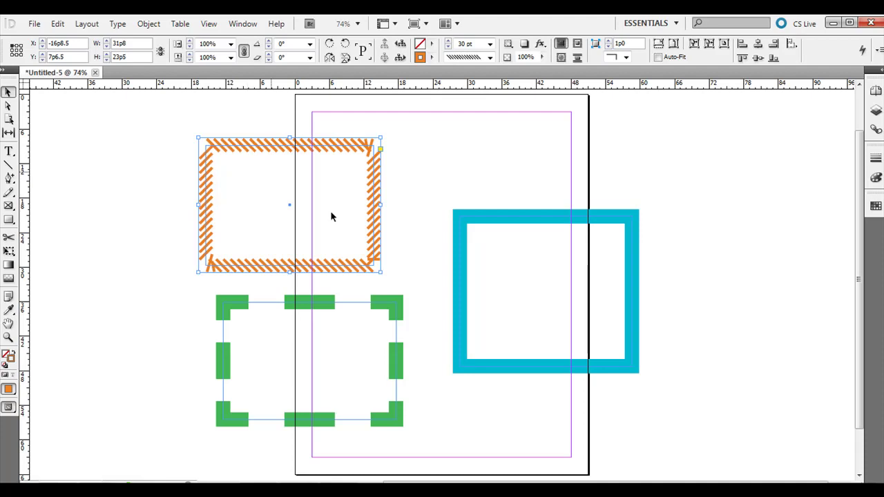
pyautogui.click(9, 310)
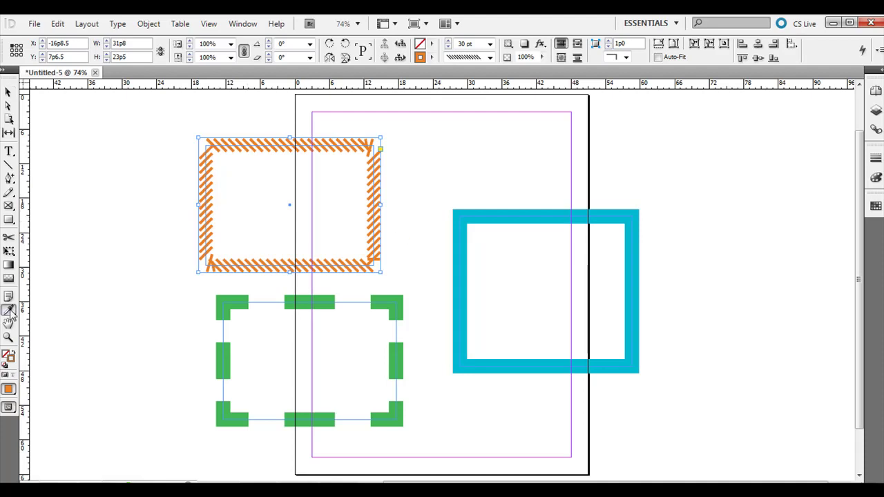
pyautogui.click(500, 214)
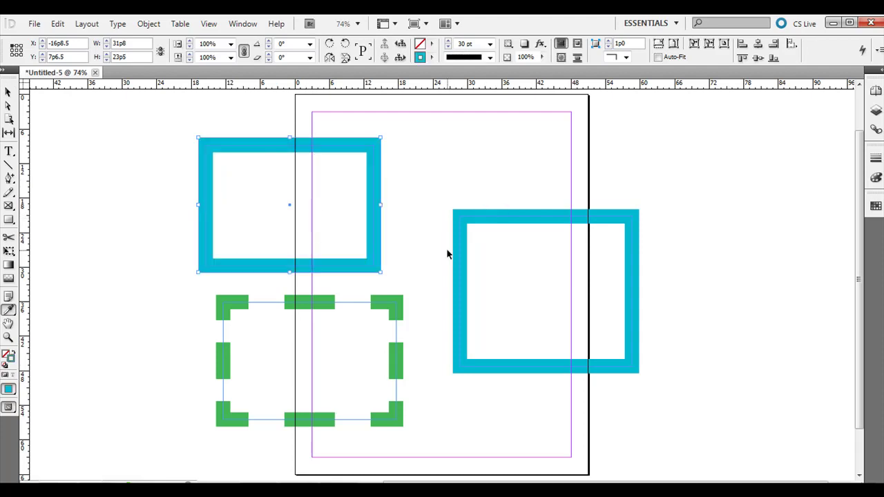
pyautogui.hotkey('ctrl', 'z')
pyautogui.click(9, 91)
pyautogui.click(128, 162)
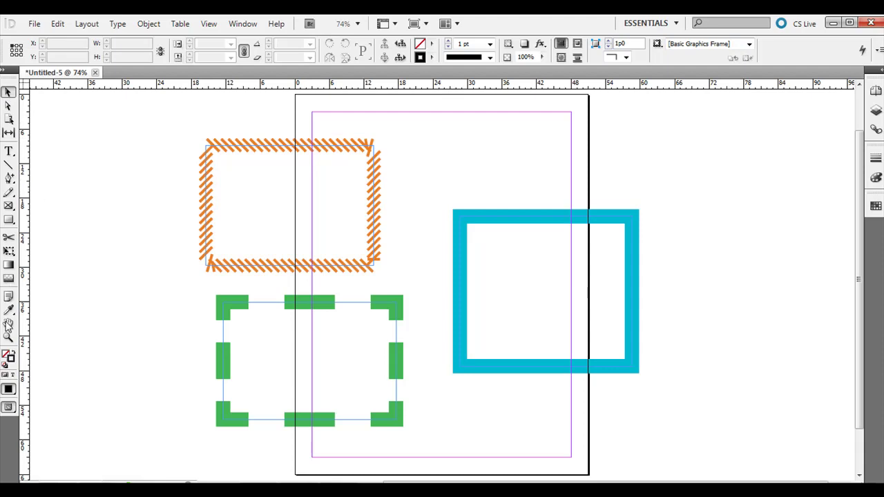
pyautogui.click(9, 310)
pyautogui.moveTo(9, 310); pyautogui.dragTo(56, 309)
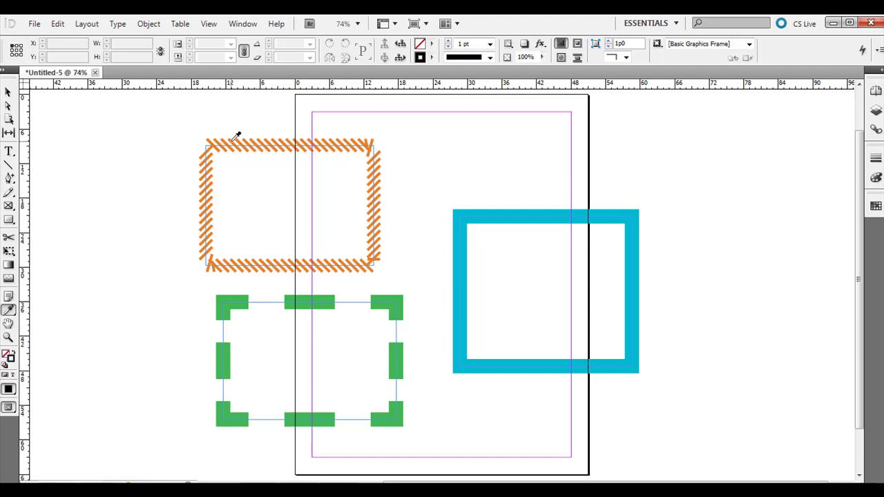
pyautogui.click(270, 144)
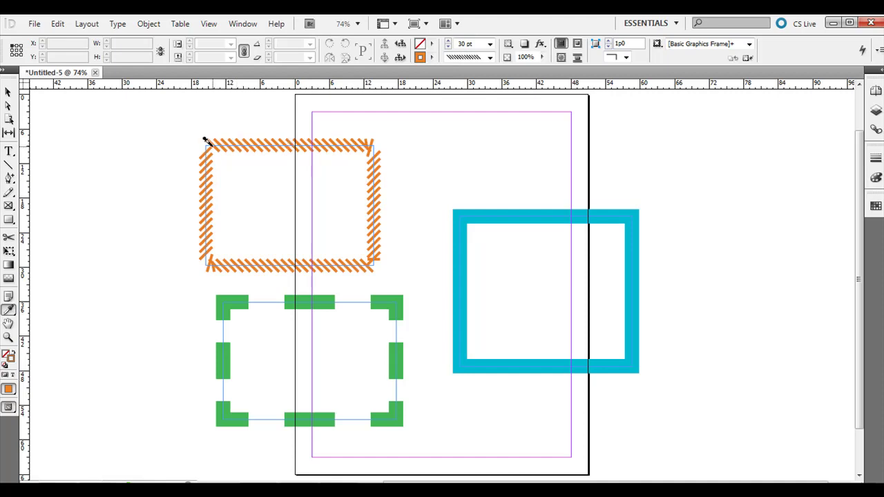
pyautogui.click(517, 214)
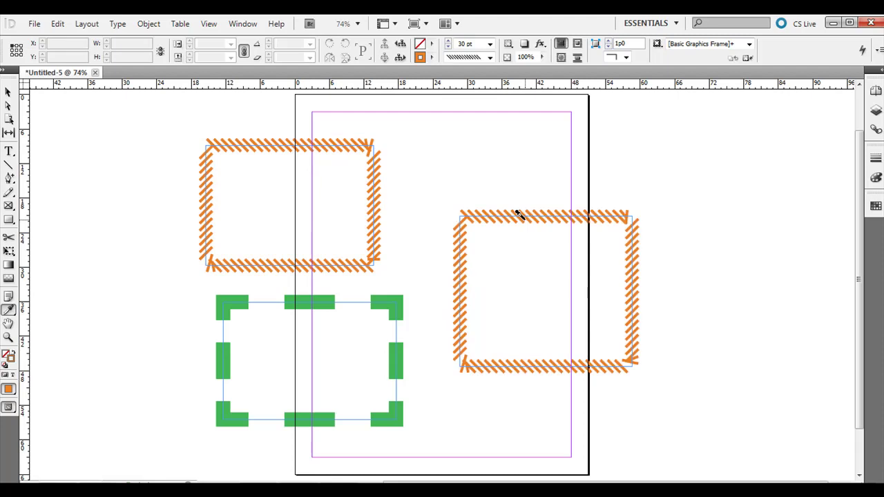
pyautogui.click(373, 298)
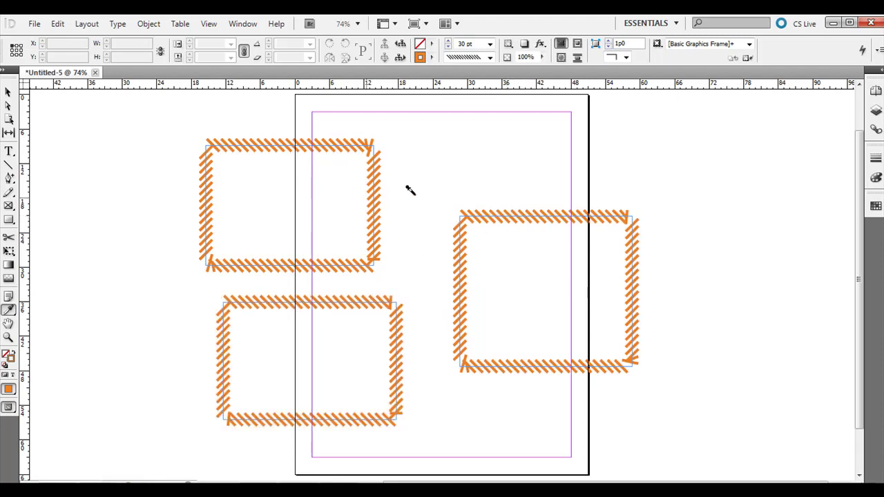
pyautogui.hotkey('ctrl', 'z')
pyautogui.hotkey('ctrl', 'z')
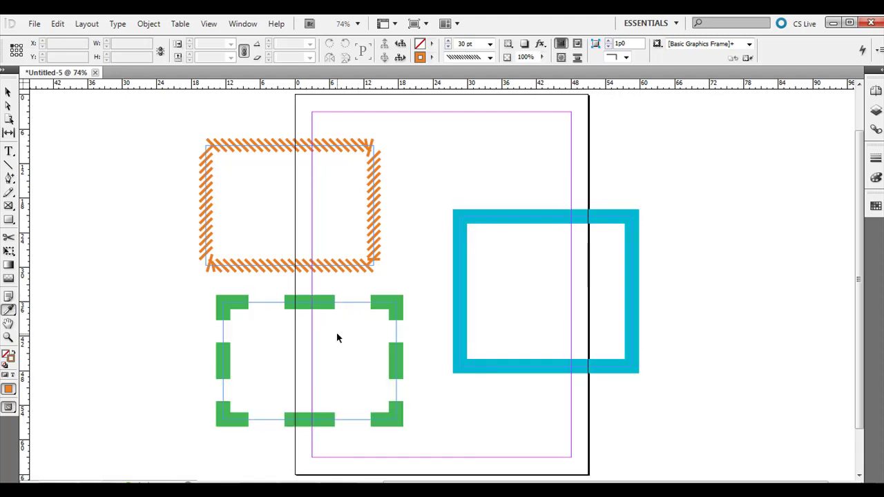
pyautogui.click(10, 94)
pyautogui.click(9, 310)
pyautogui.click(283, 141)
# - Eyedropper the green dashed stroke onto the cyan square and the orange hatched frame
pyautogui.click(331, 299)
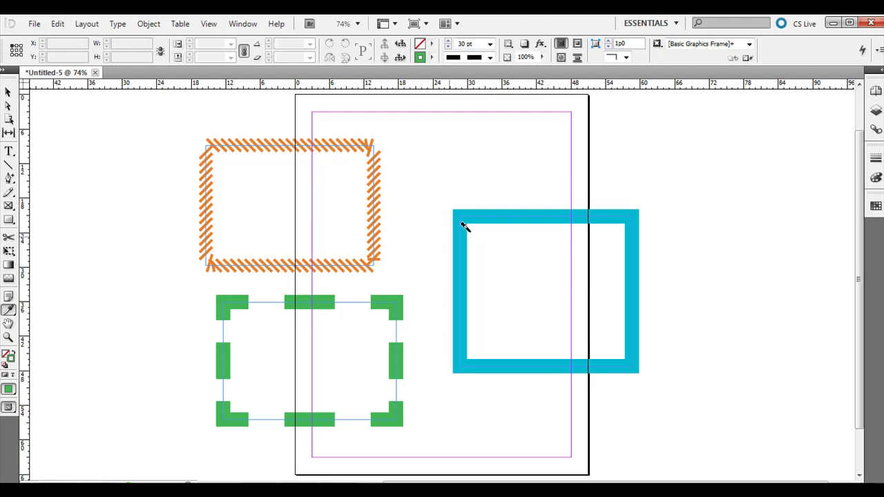
pyautogui.click(484, 213)
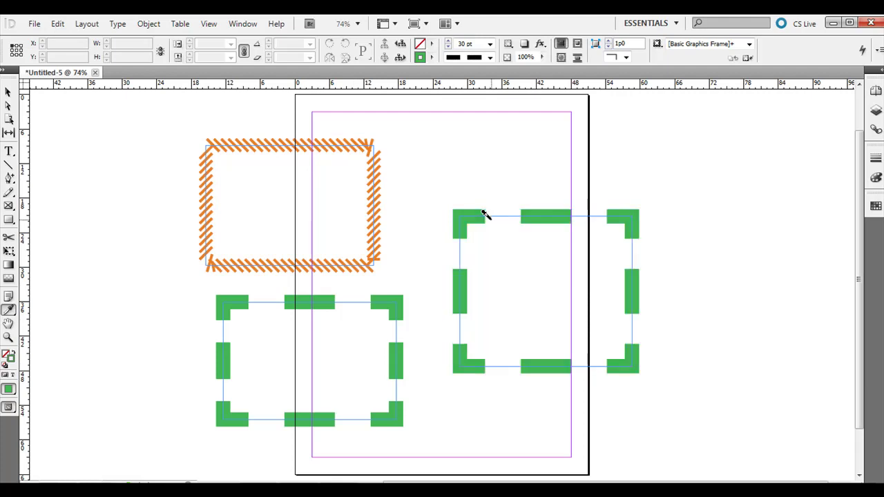
pyautogui.click(322, 139)
pyautogui.click(9, 92)
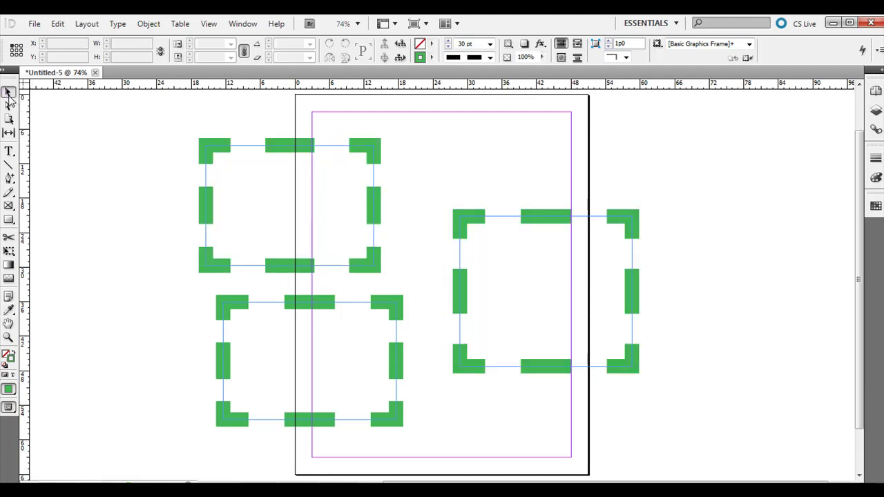